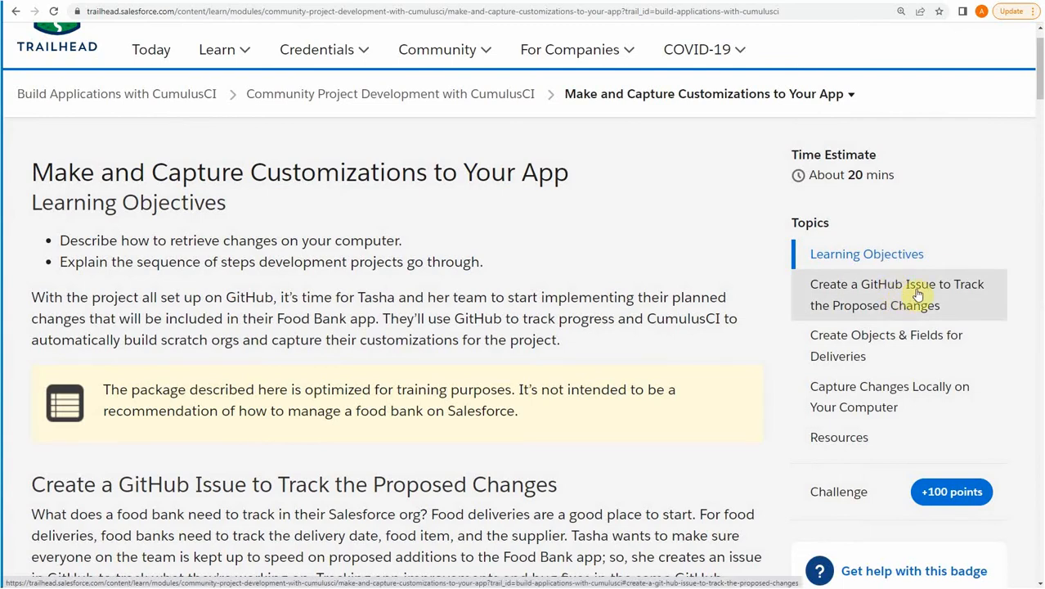
# Following the unit's Capture Changes Locally instructions, run cci org browser dev in the Visual Studio Code terminal to open the dev scratch org
pyautogui.click(891, 343)
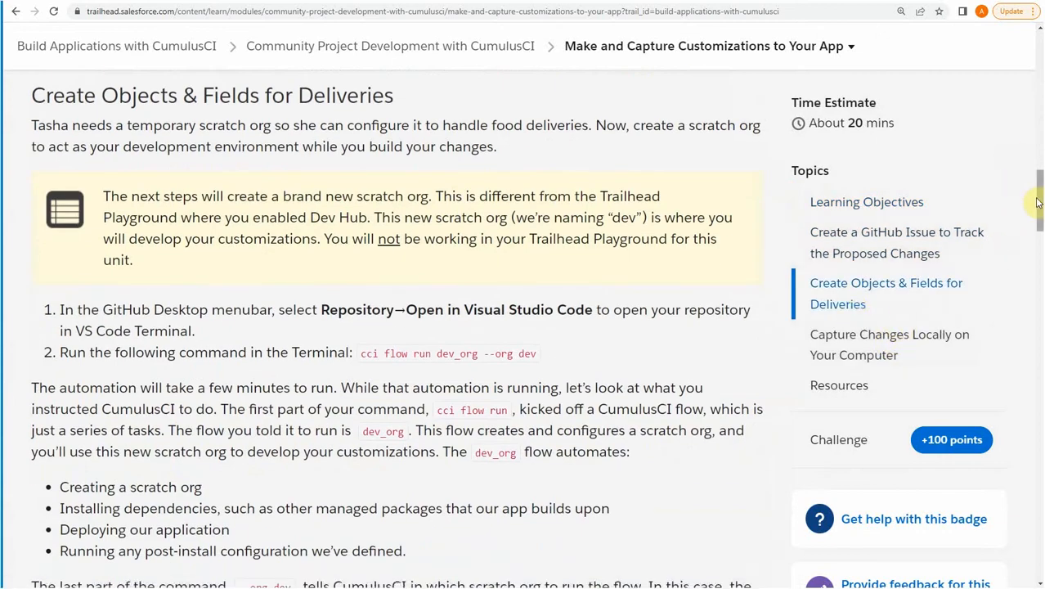
pyautogui.moveTo(1039, 198); pyautogui.dragTo(1041, 267)
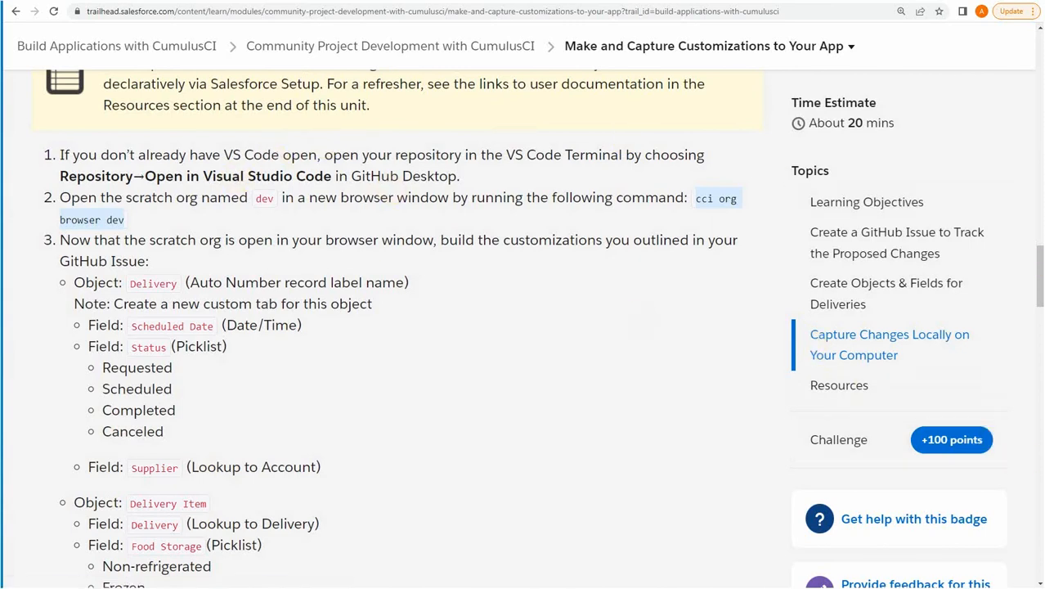
pyautogui.hotkey('alt', 'Tab')
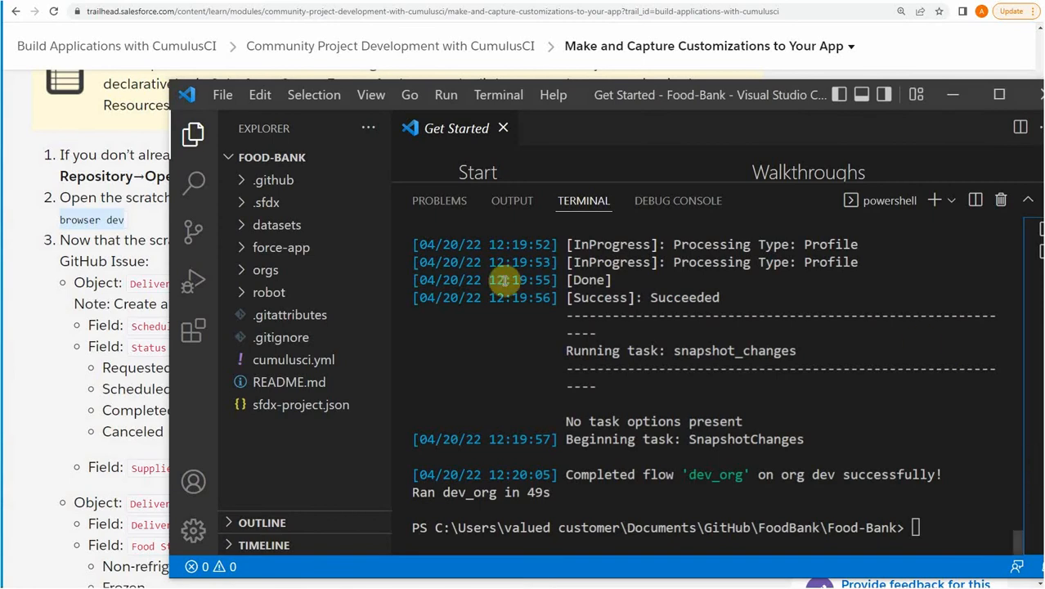
pyautogui.click(36, 327)
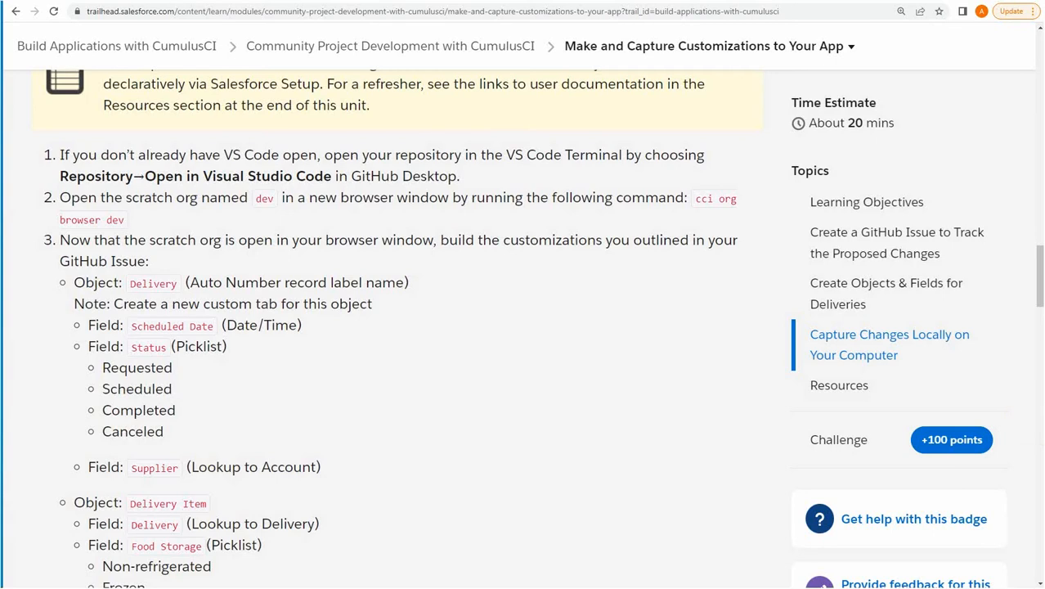
pyautogui.hotkey('alt', 'Tab')
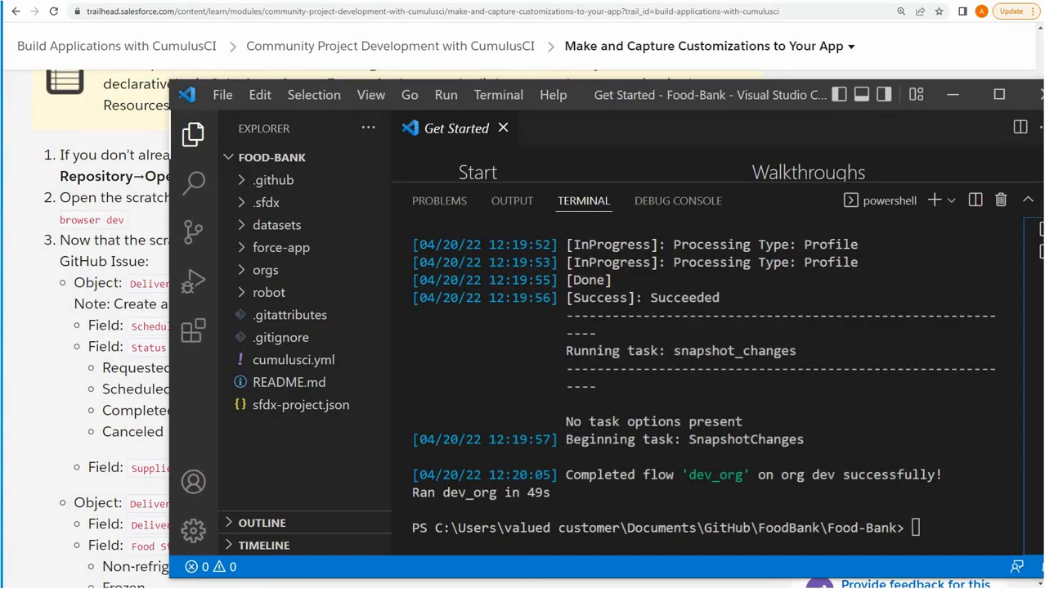
pyautogui.click(917, 527)
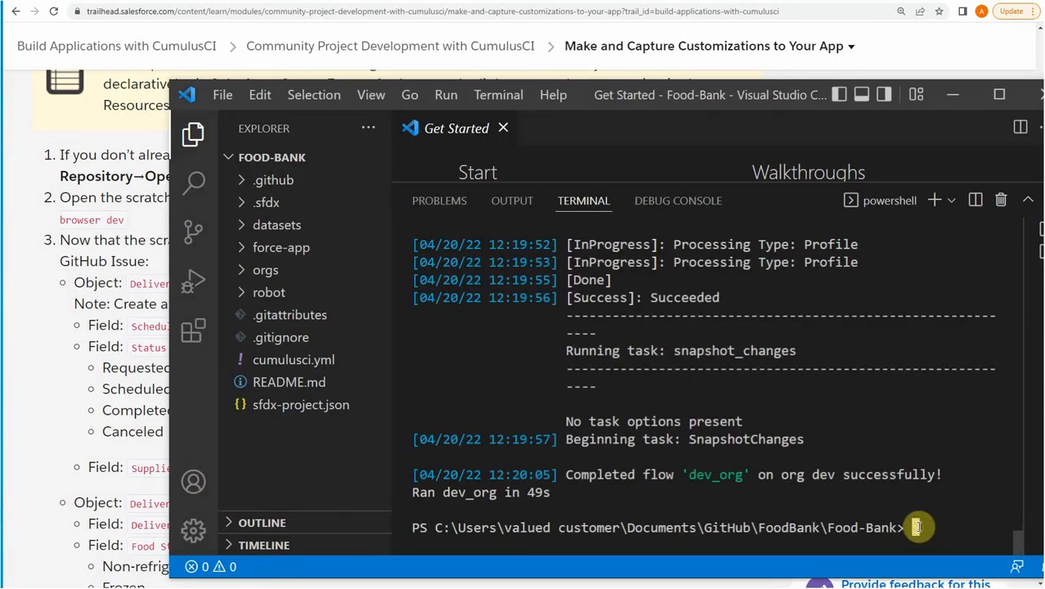
pyautogui.write('cci org browser dev')
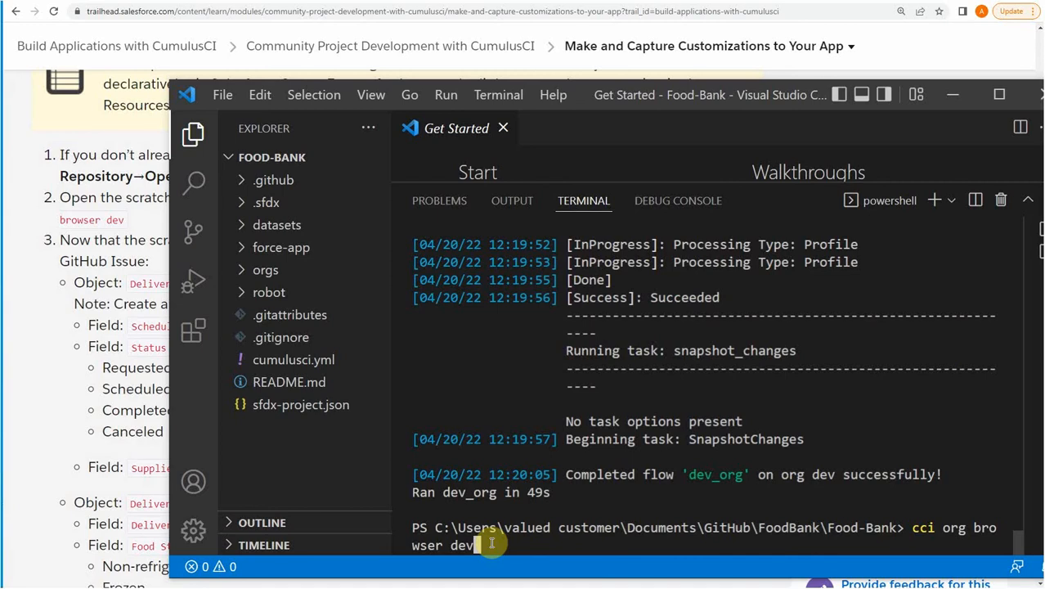
pyautogui.press('Return')
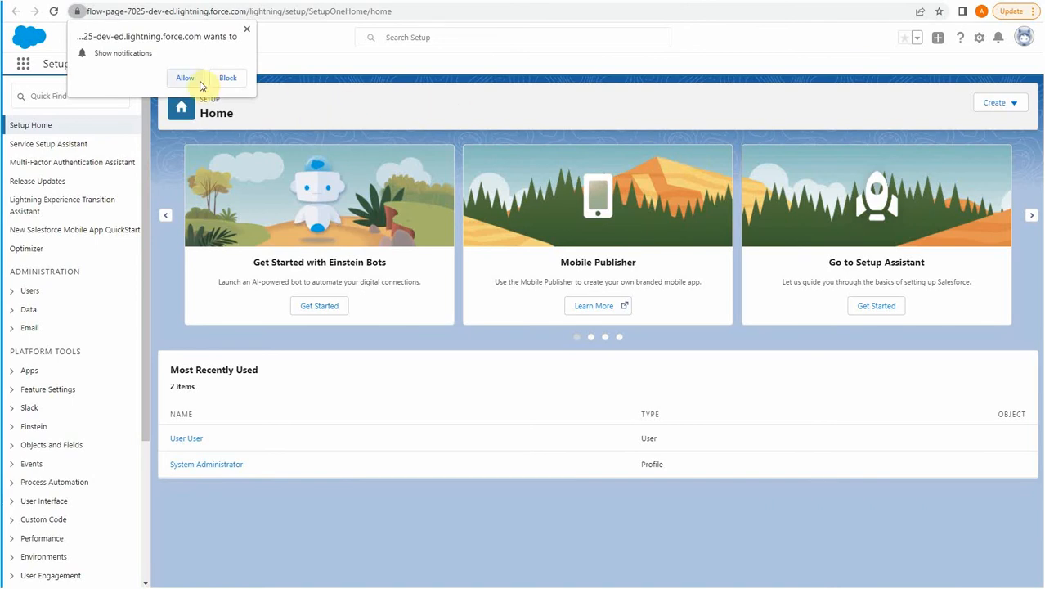
# Allow the scratch org's browser notifications and view the Delivery Item object's fields in Object Manager
pyautogui.click(186, 78)
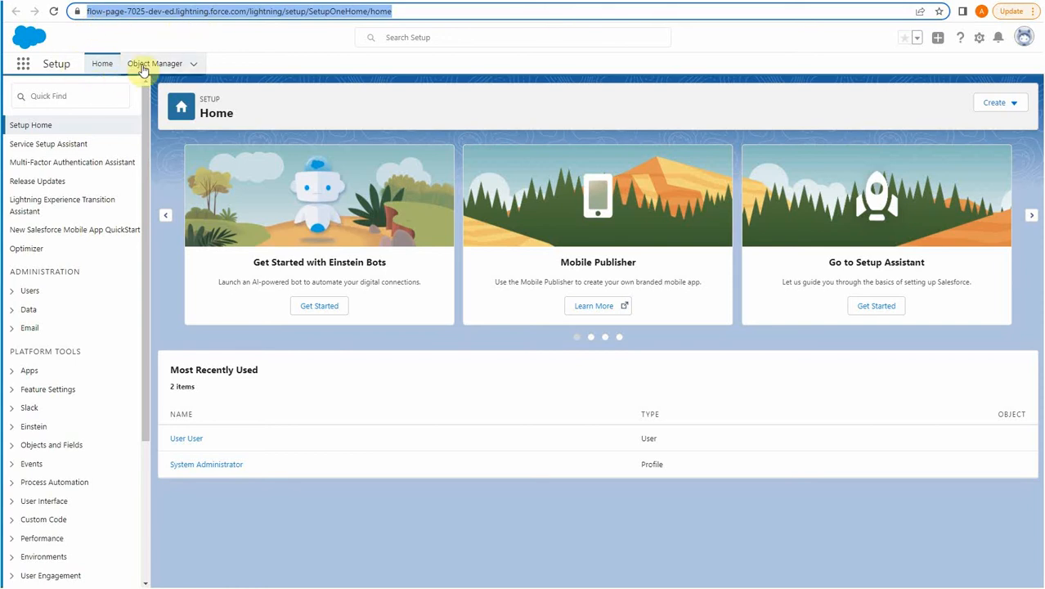
pyautogui.click(155, 64)
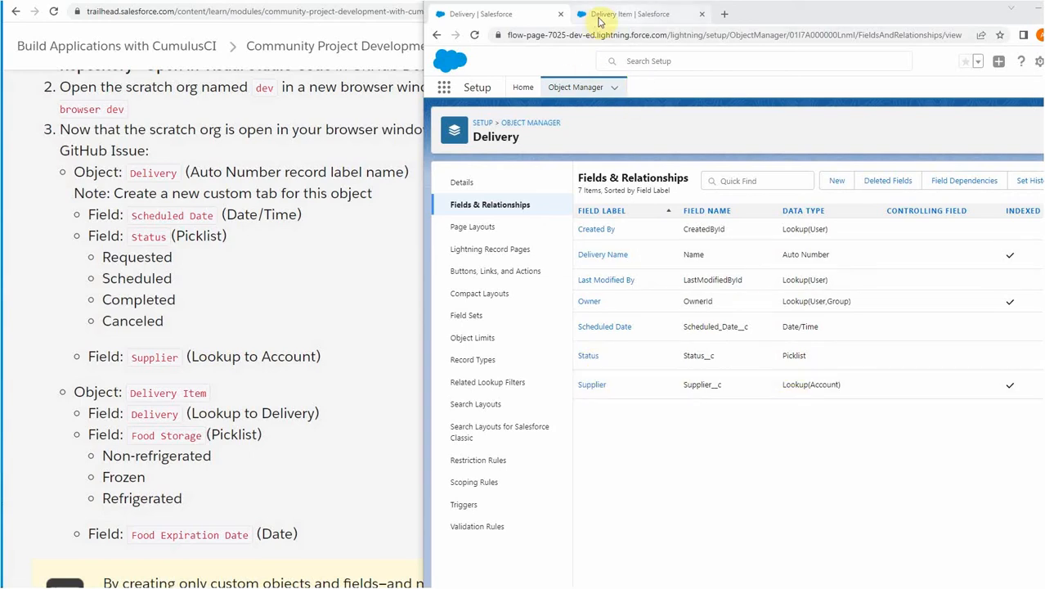
pyautogui.click(629, 15)
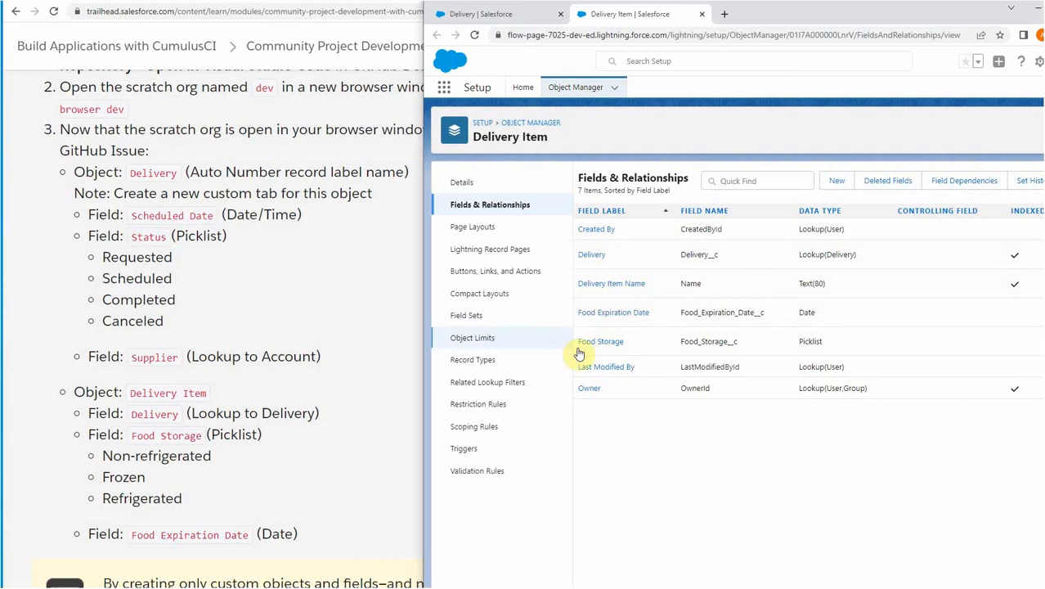
# Find the instructions for listing changes and run cci task run list_changes --org dev in the Visual Studio Code terminal
pyautogui.click(27, 357)
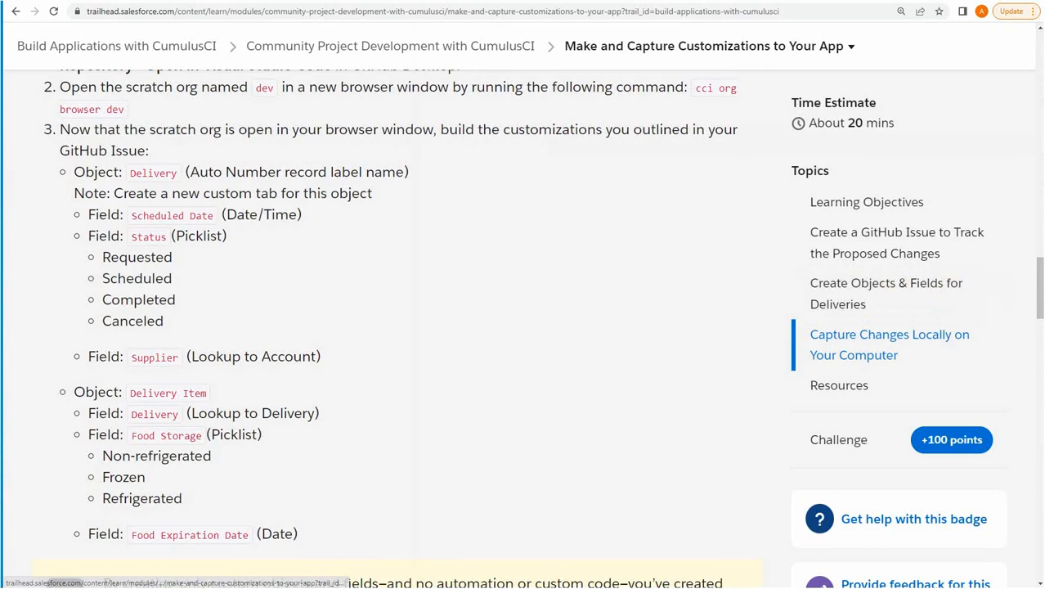
pyautogui.moveTo(1038, 286); pyautogui.dragTo(1034, 333)
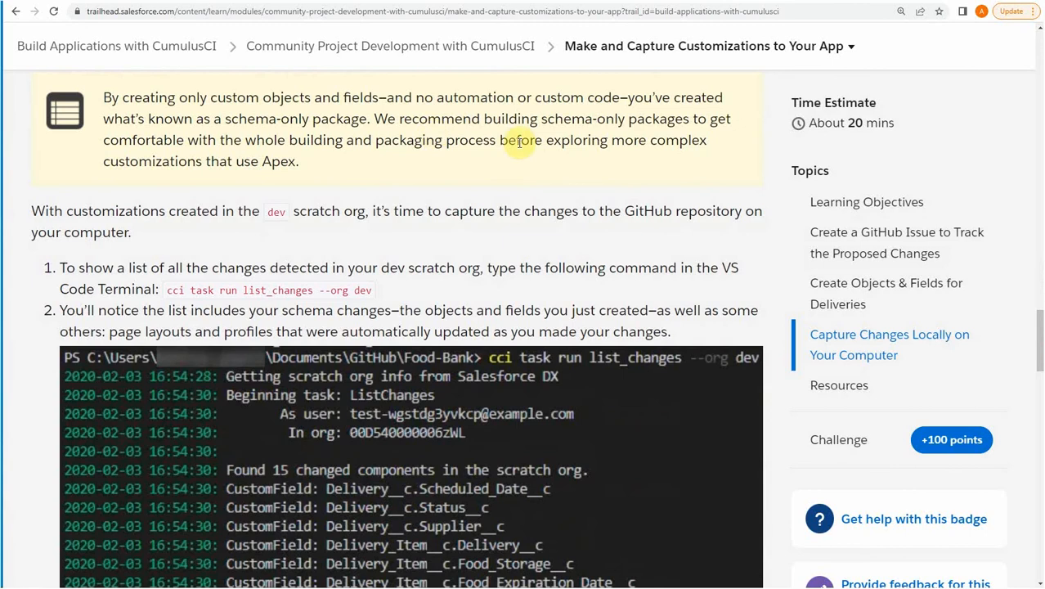
pyautogui.moveTo(1034, 336); pyautogui.dragTo(1039, 347)
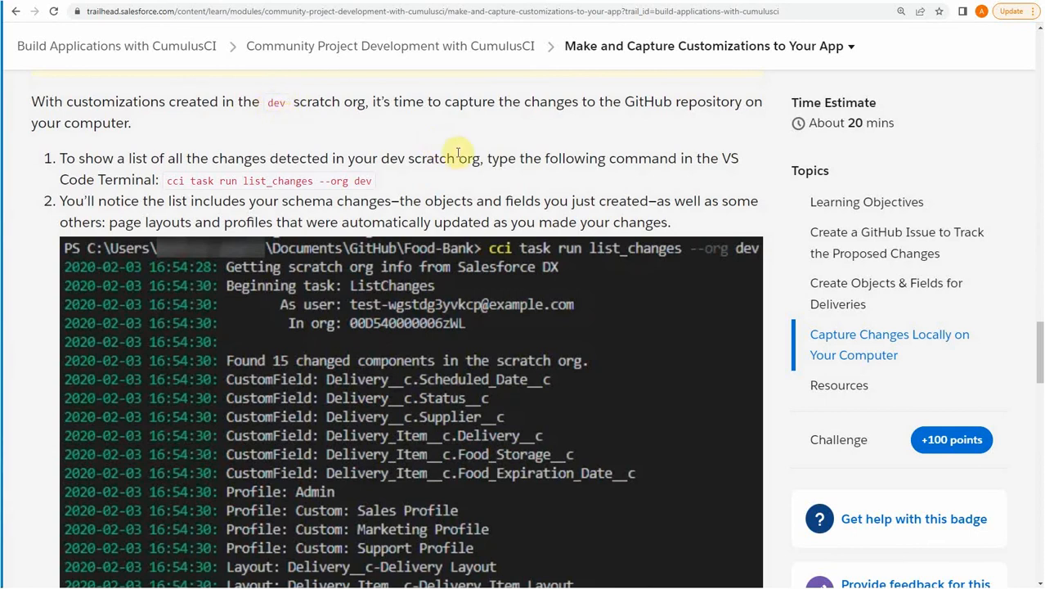
pyautogui.moveTo(1041, 341); pyautogui.dragTo(1041, 349)
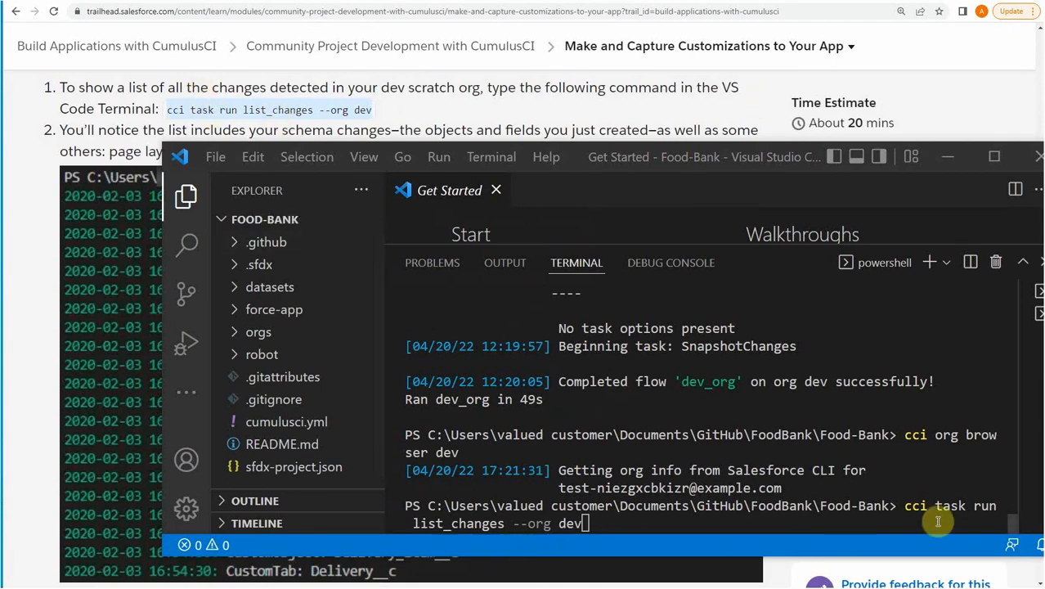
pyautogui.click(585, 524)
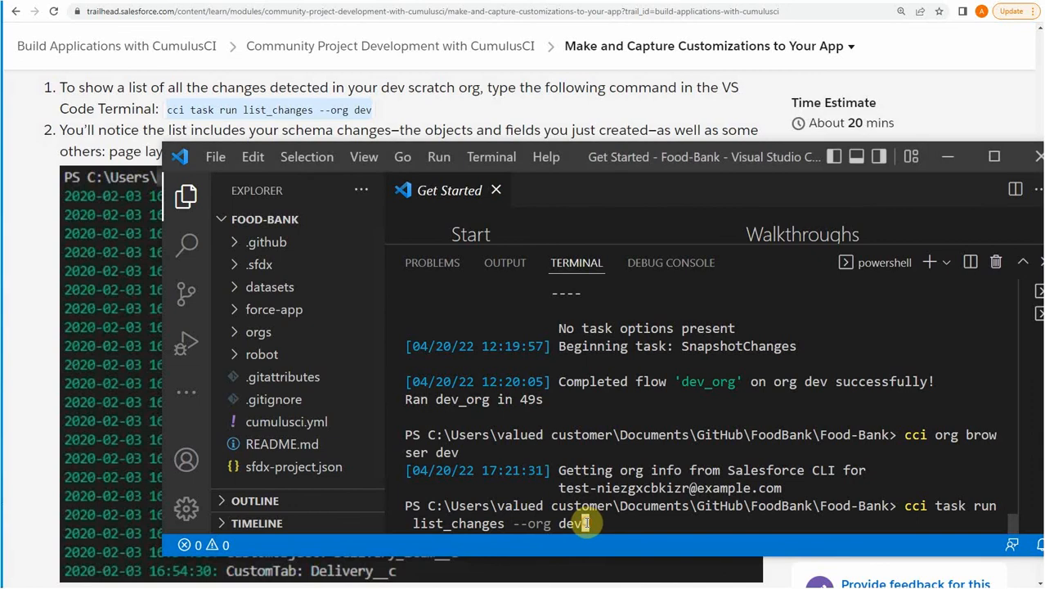
pyautogui.press('Return')
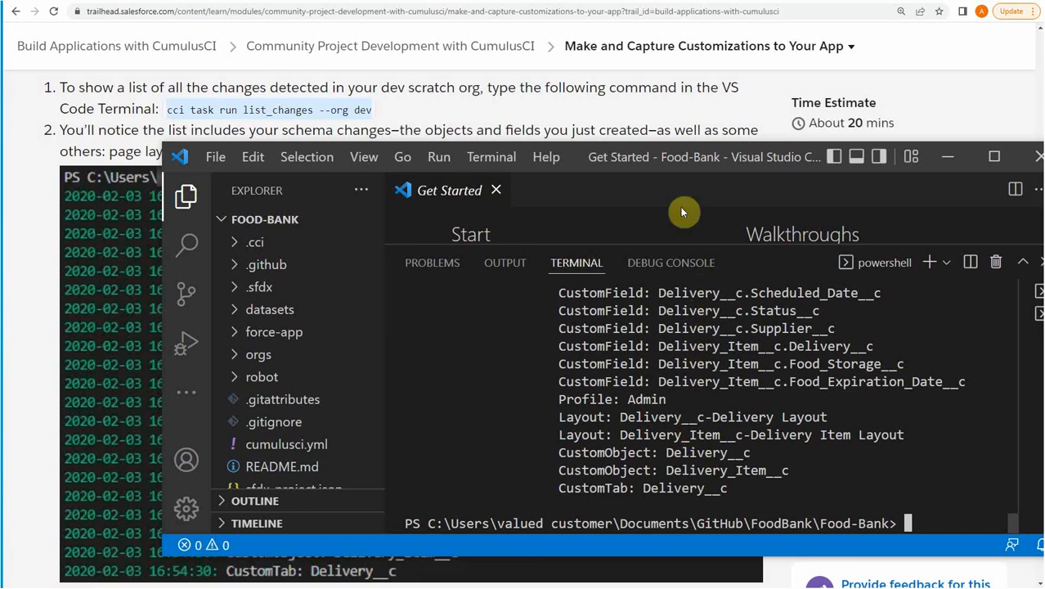
# Copy the profile-excluding command from the Trailhead unit and run cci task run list_changes --org dev -o exclude "Profile:" in the terminal
pyautogui.click(31, 256)
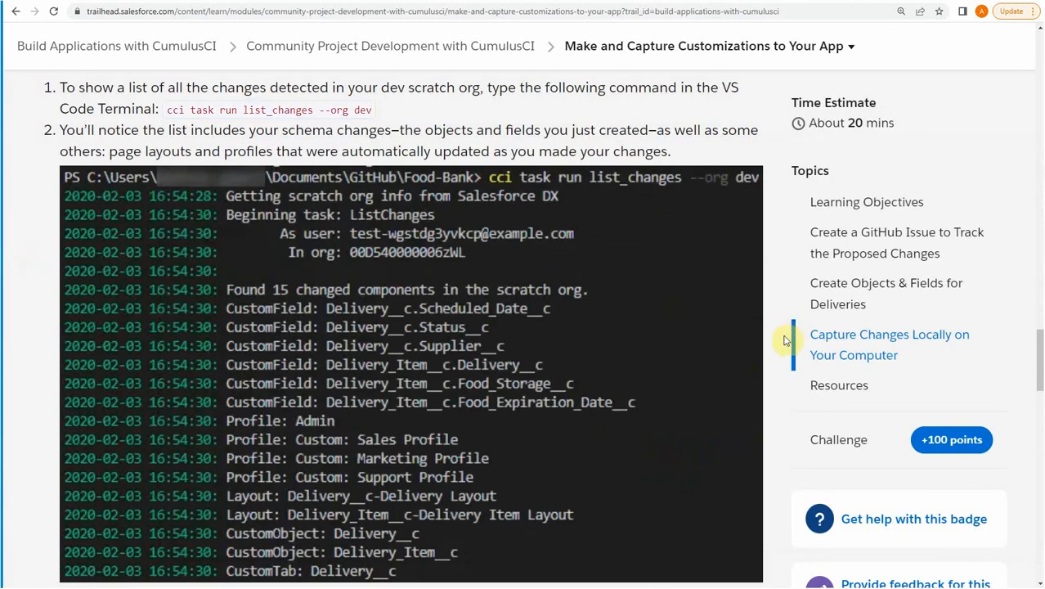
pyautogui.moveTo(1039, 361); pyautogui.dragTo(1041, 389)
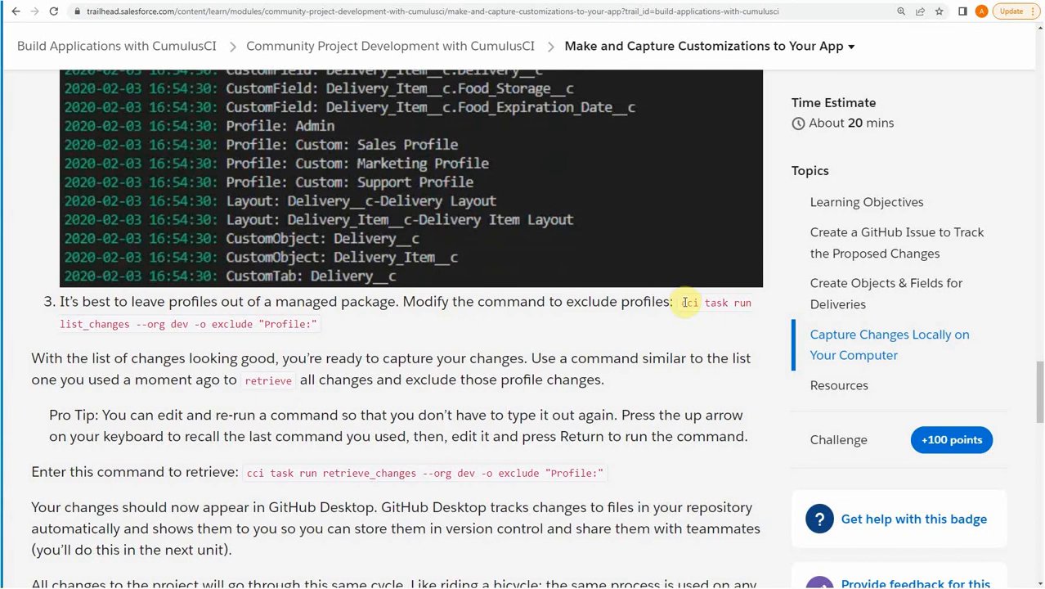
pyautogui.moveTo(683, 302); pyautogui.dragTo(417, 307)
pyautogui.hotkey('ctrl', 'c')
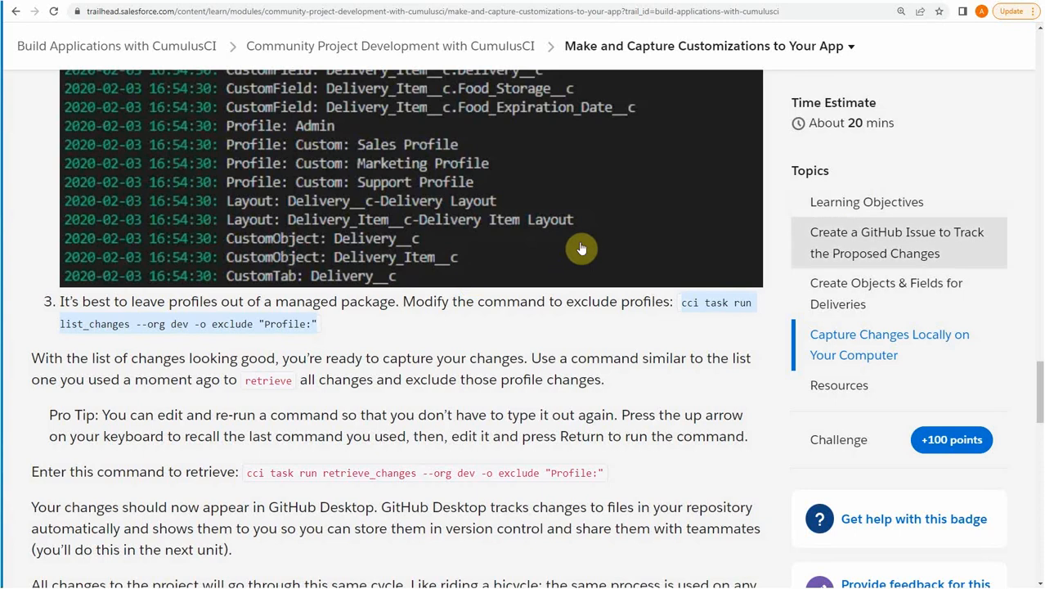
pyautogui.hotkey('alt', 'Tab')
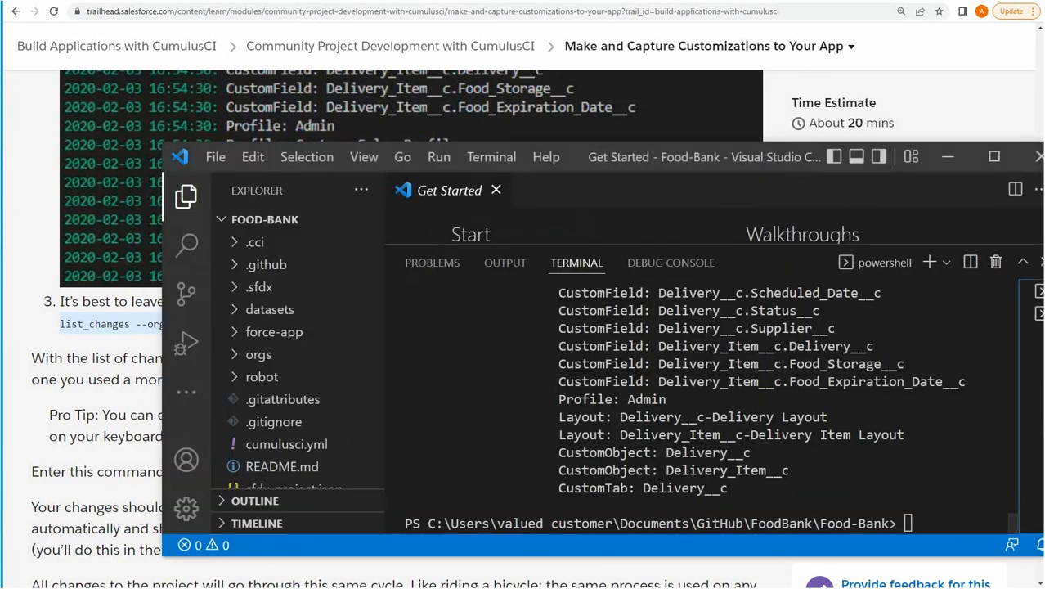
pyautogui.click(909, 519)
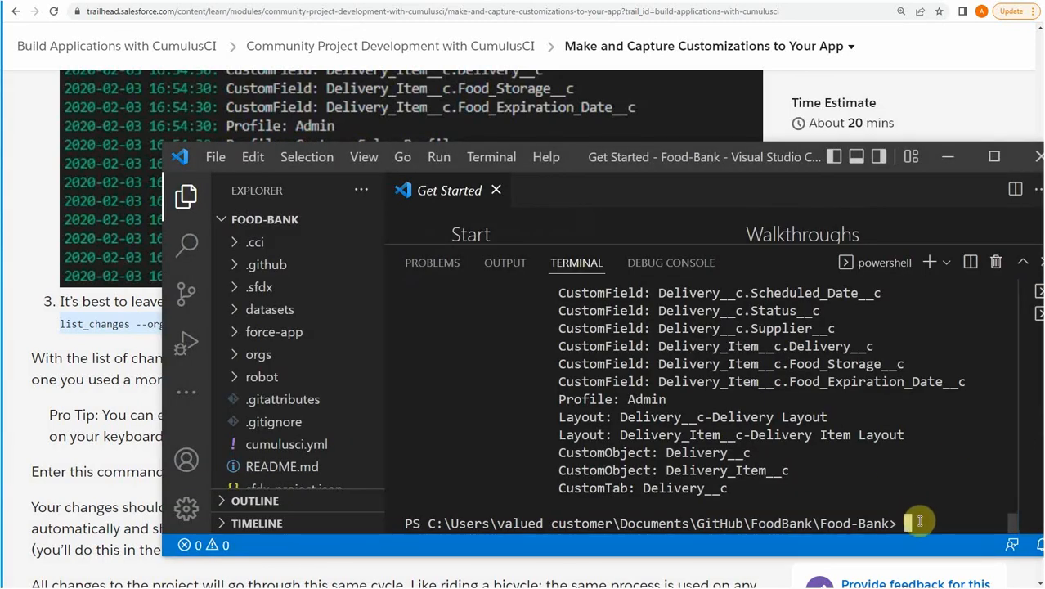
pyautogui.hotkey('ctrl', 'v')
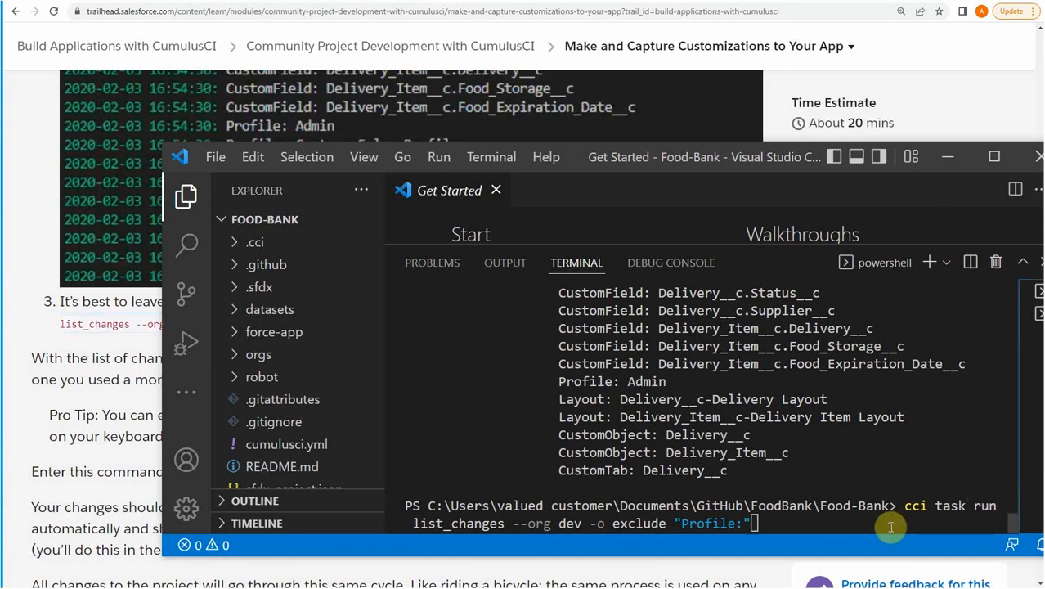
pyautogui.click(754, 521)
pyautogui.press('Return')
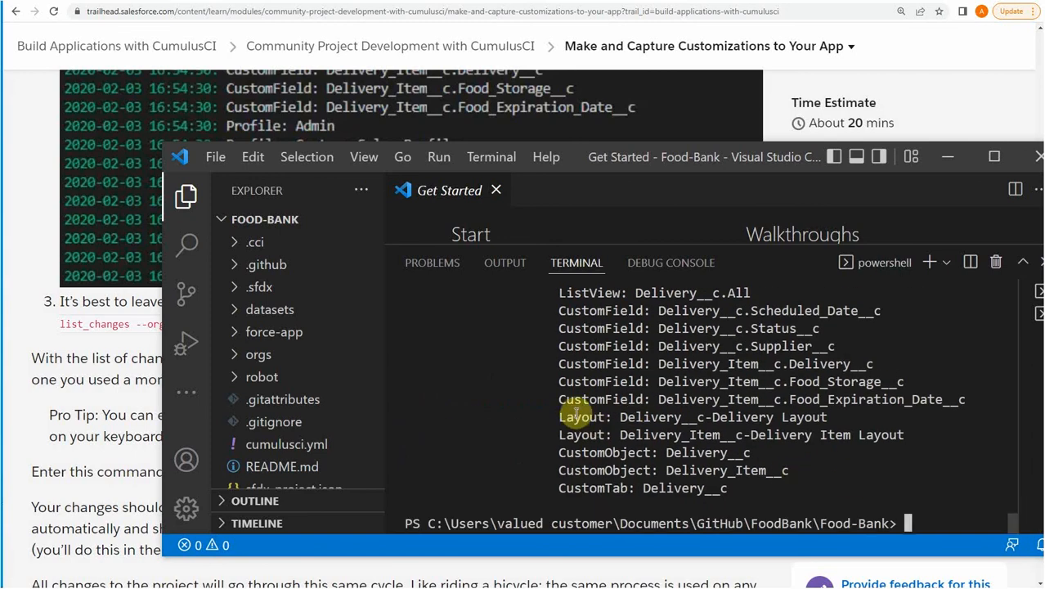
# Retrieve the scratch org changes without profiles by running cci task run retrieve_changes --org dev -o exclude "Profile:" in the terminal
pyautogui.click(24, 401)
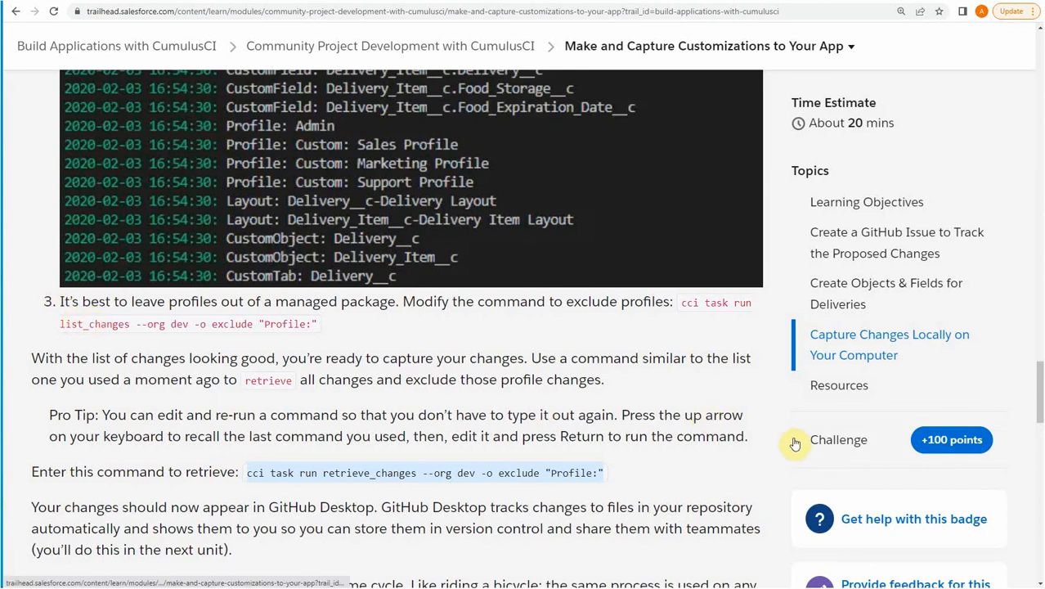
pyautogui.hotkey('alt', 'Tab')
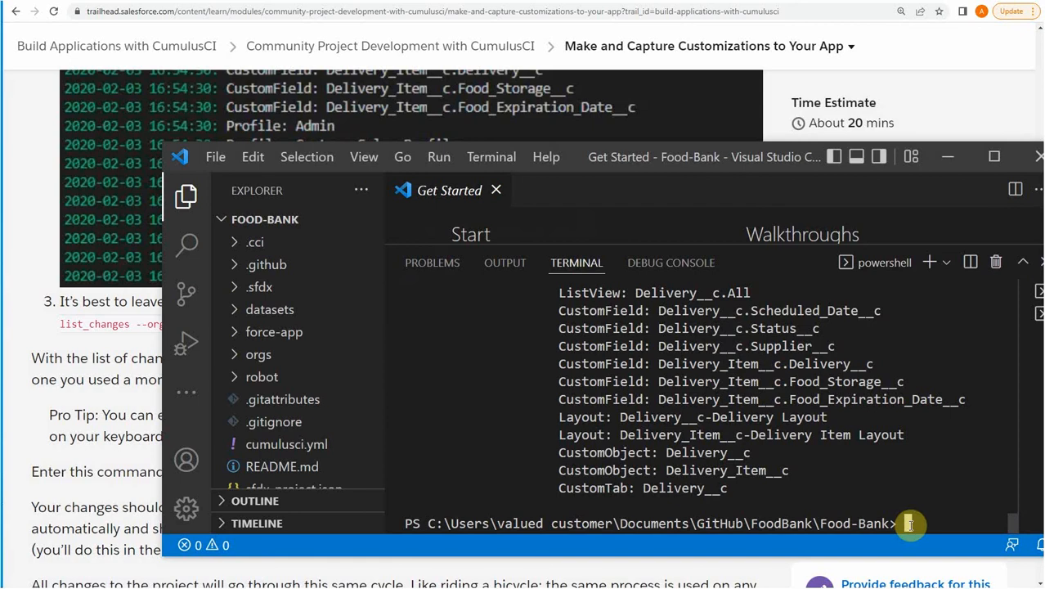
pyautogui.write('cci task run retrieve_changes --org dev -o exclude "Profile:"')
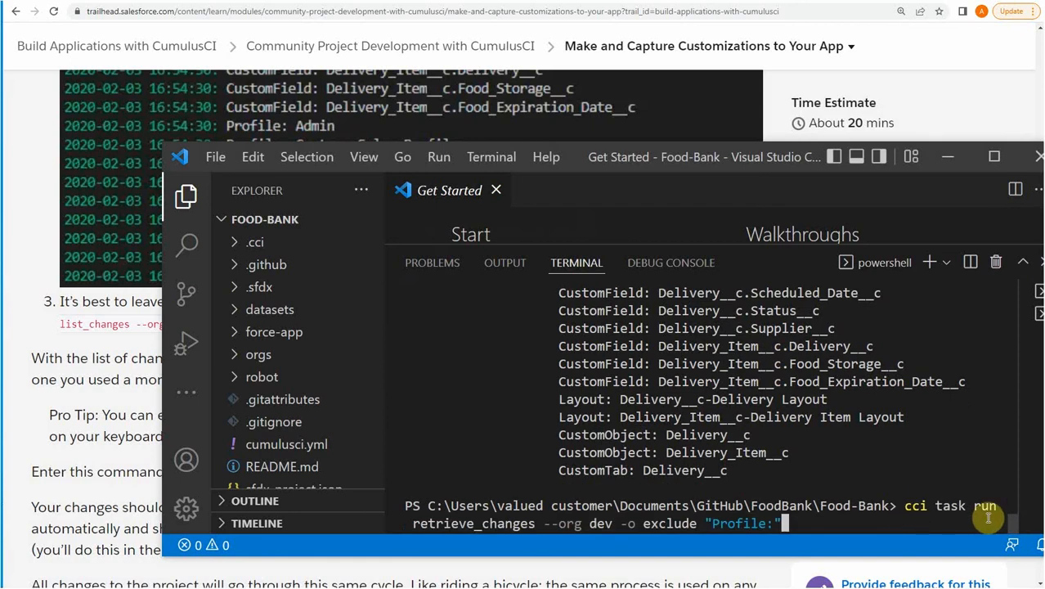
pyautogui.press('Return')
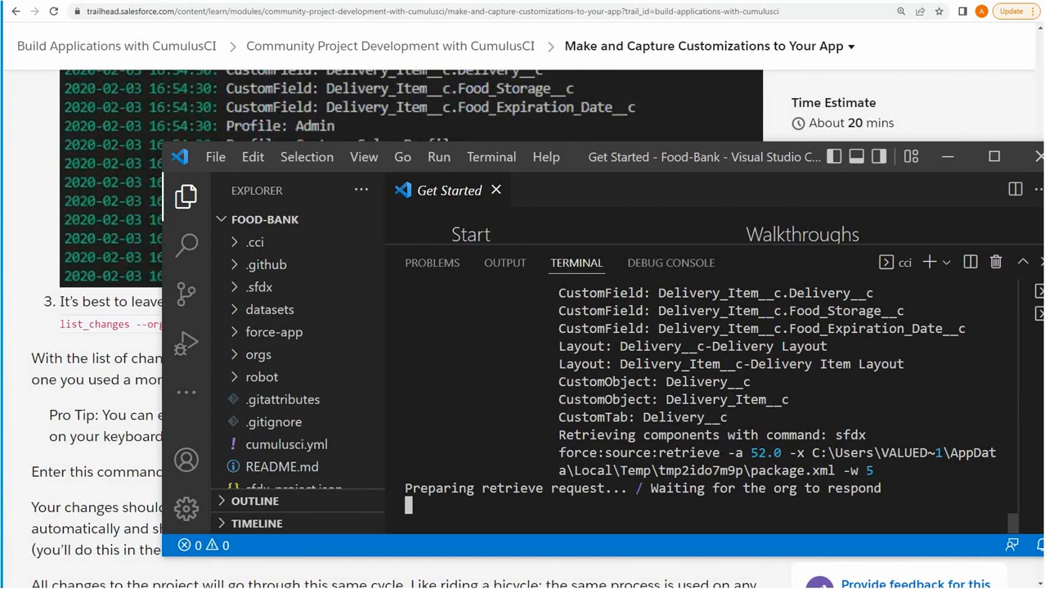
# Examine the terminal output of the retrieve task, from the queried source members through the Retrieved Source table
pyautogui.scroll(-2, 89, 368)
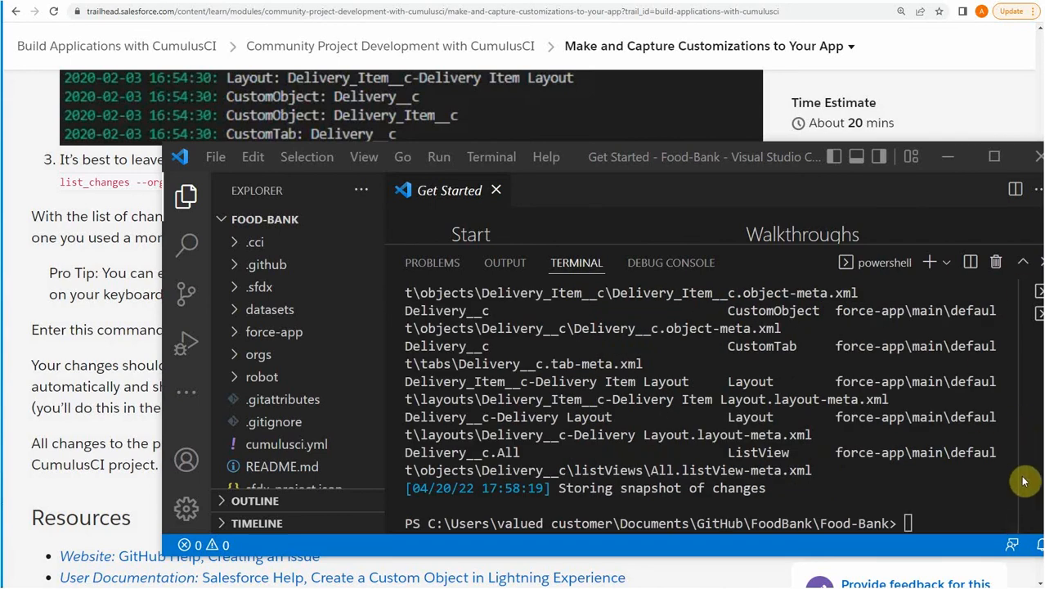
pyautogui.click(1015, 515)
pyautogui.scroll(2, 1014, 524)
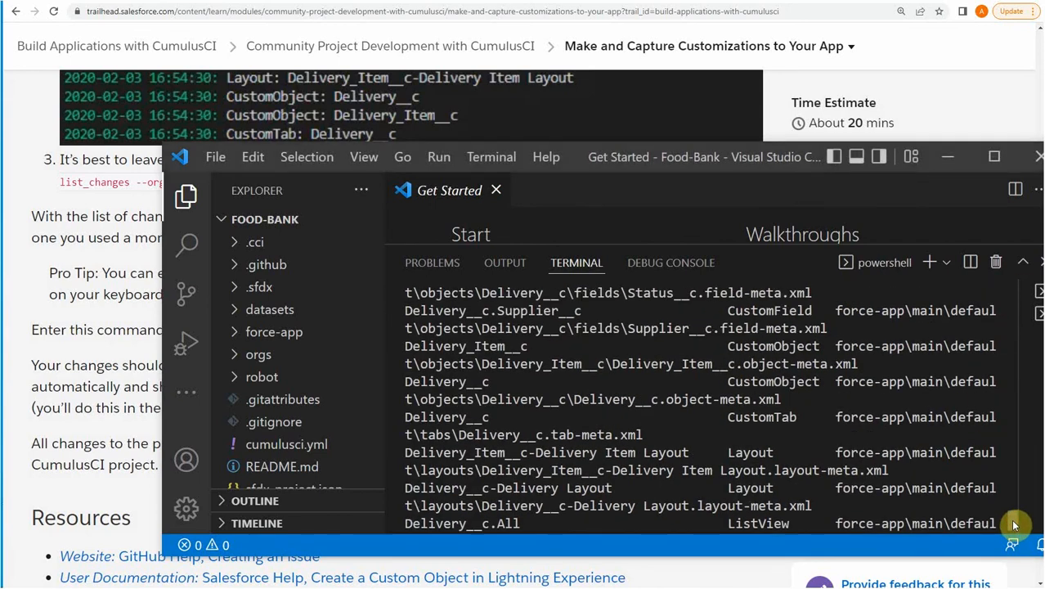
pyautogui.scroll(5, 1013, 524)
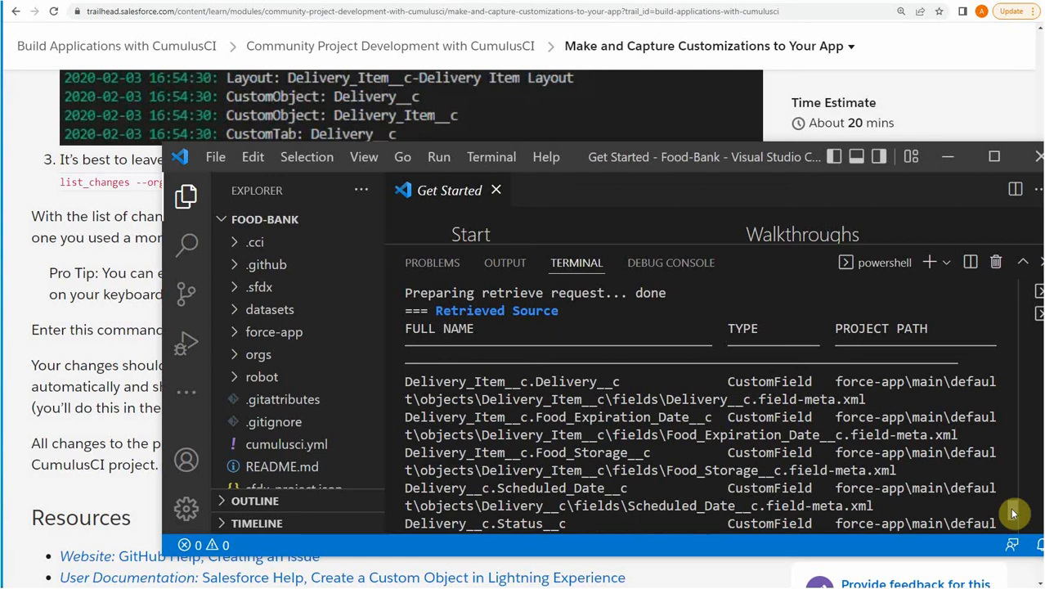
pyautogui.scroll(8, 1012, 514)
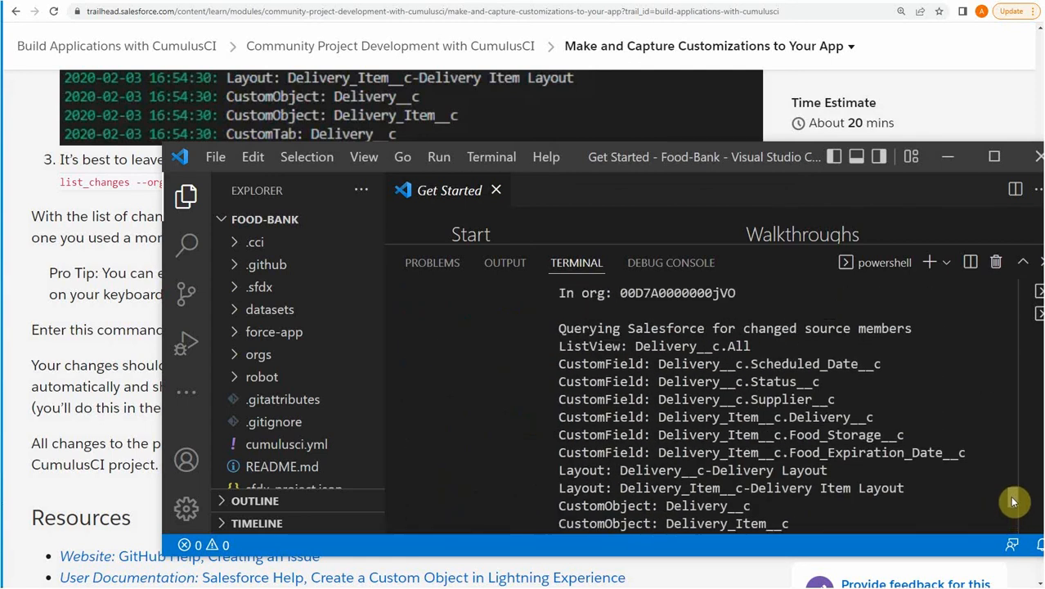
pyautogui.scroll(2, 1012, 502)
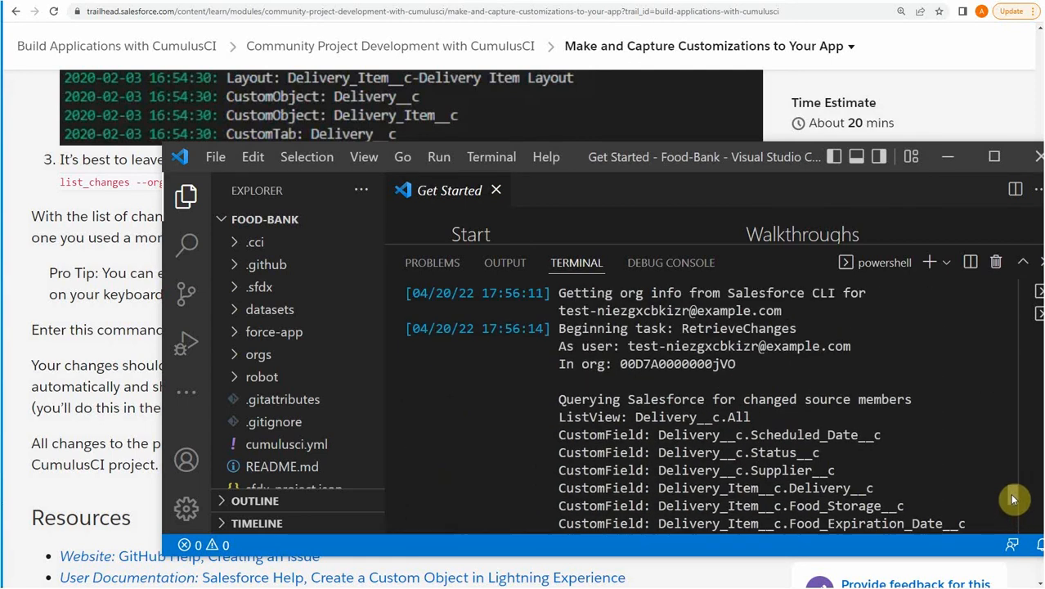
pyautogui.scroll(-4, 1012, 500)
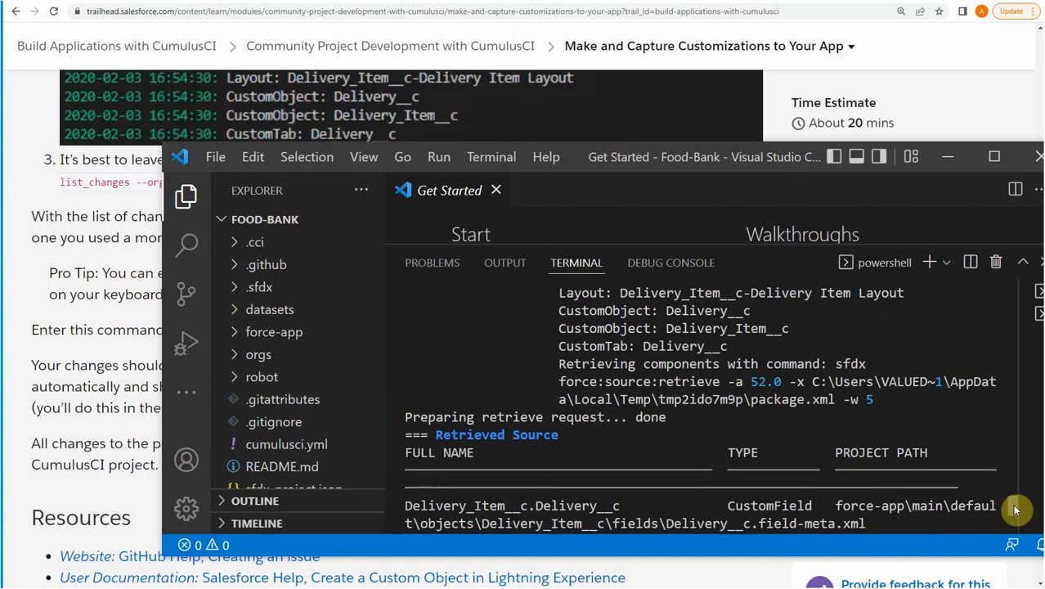
pyautogui.scroll(-4, 1014, 510)
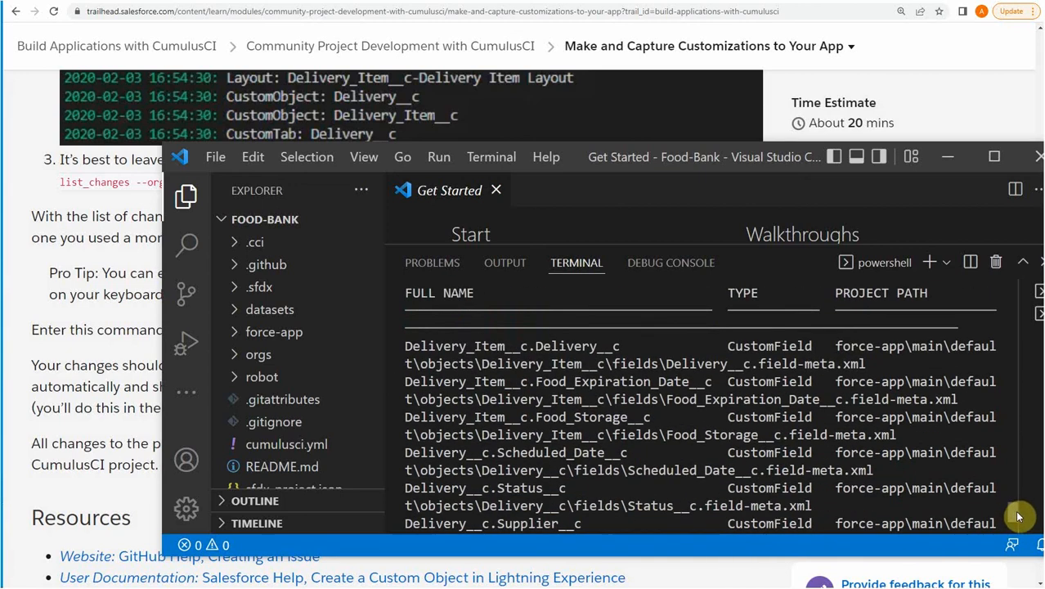
pyautogui.scroll(-4, 1017, 516)
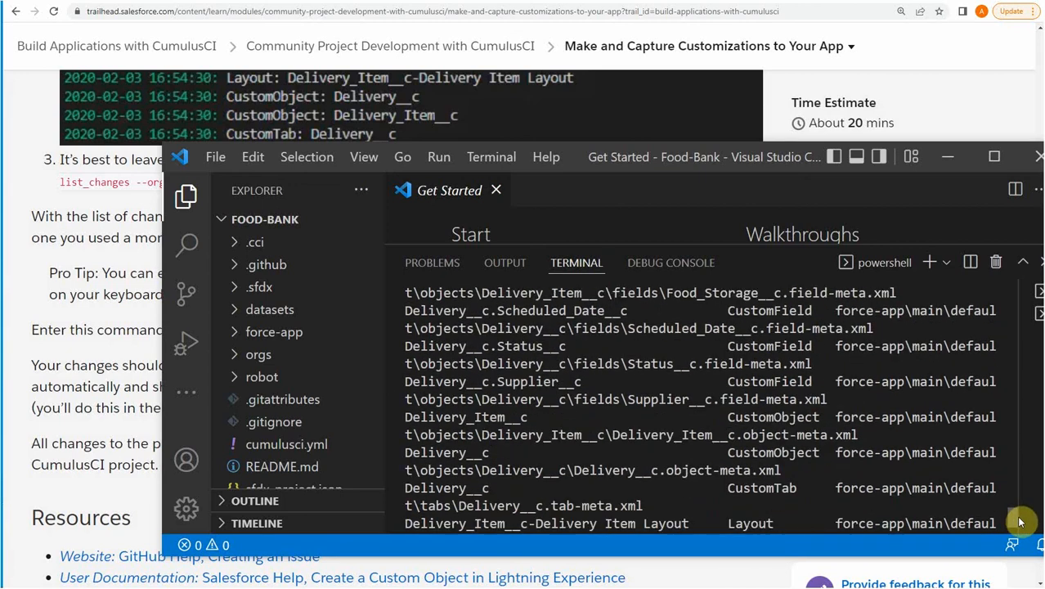
pyautogui.scroll(-4, 1018, 521)
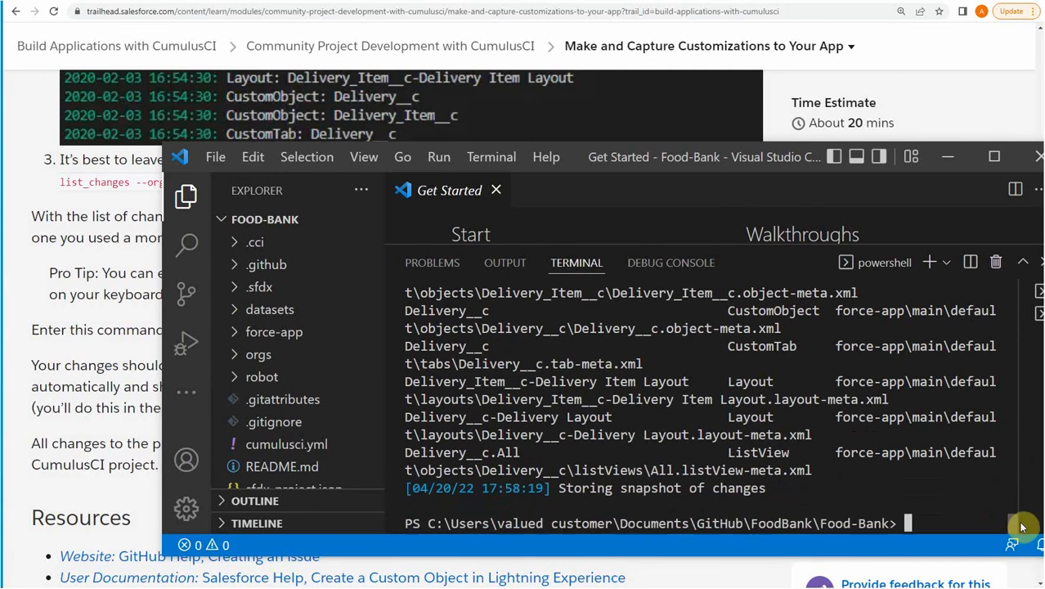